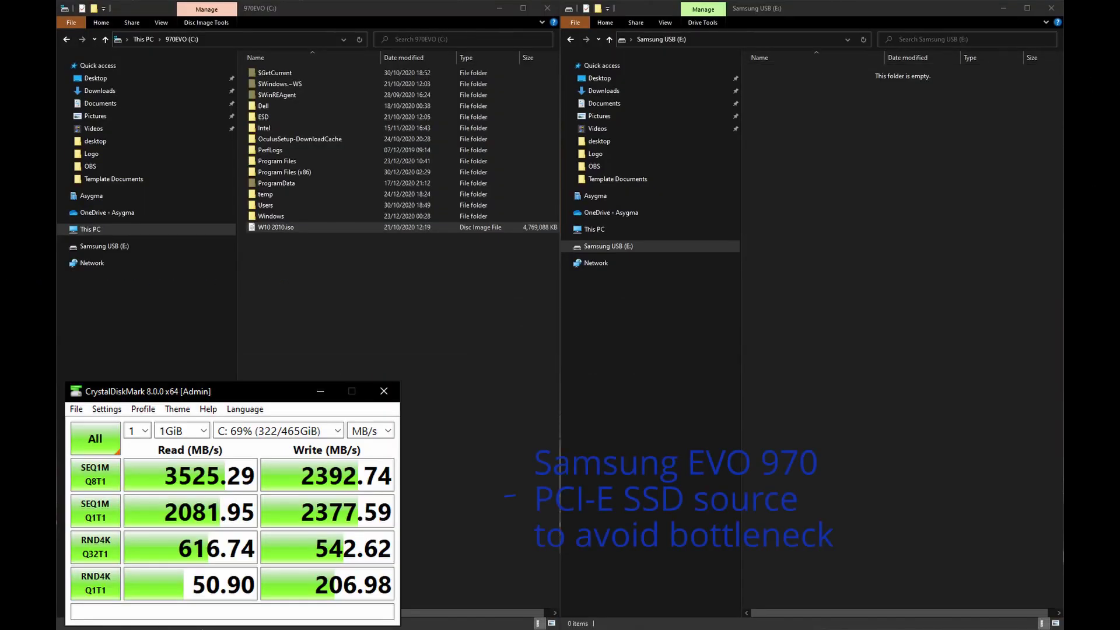
# - Show the properties of W10 2010.iso on the C: drive, revealing its 4.54 GB size
pyautogui.click(369, 262)
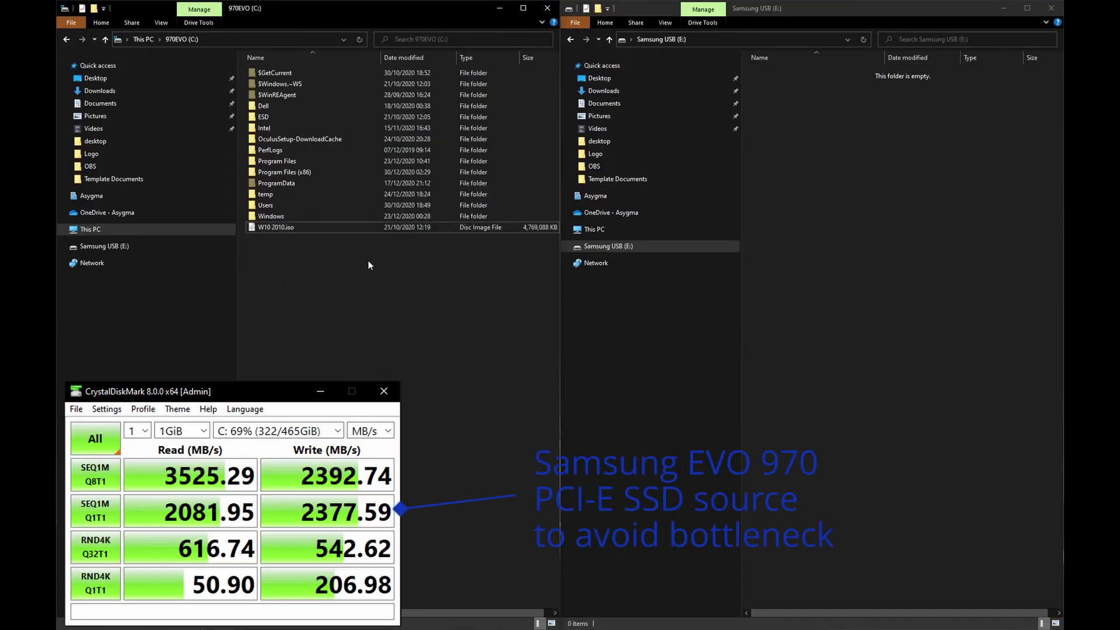
pyautogui.rightClick(286, 225)
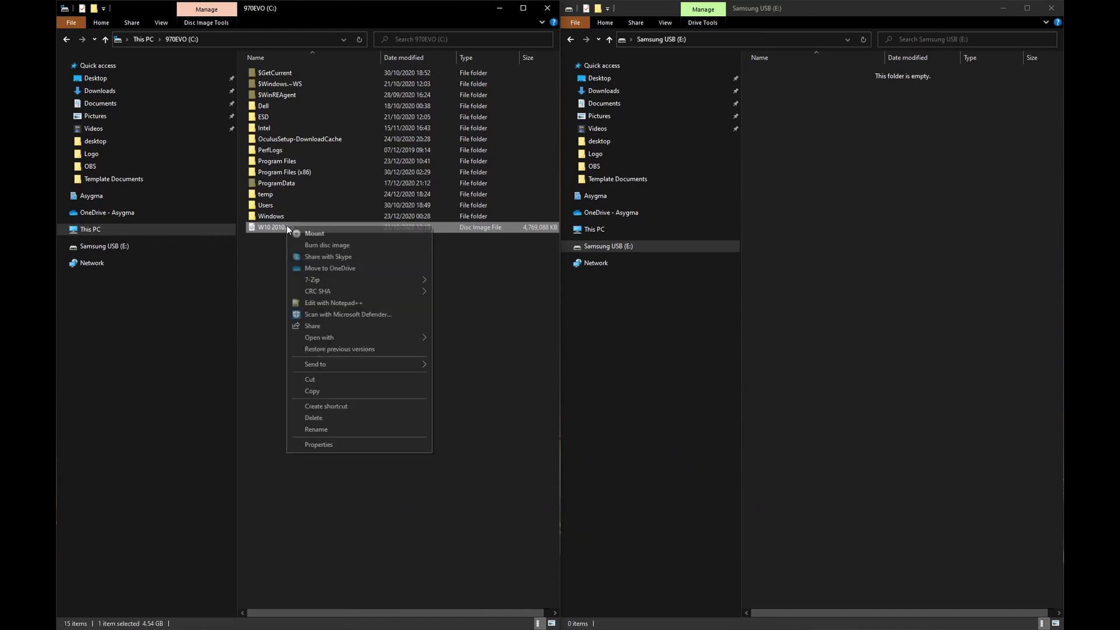
pyautogui.click(340, 445)
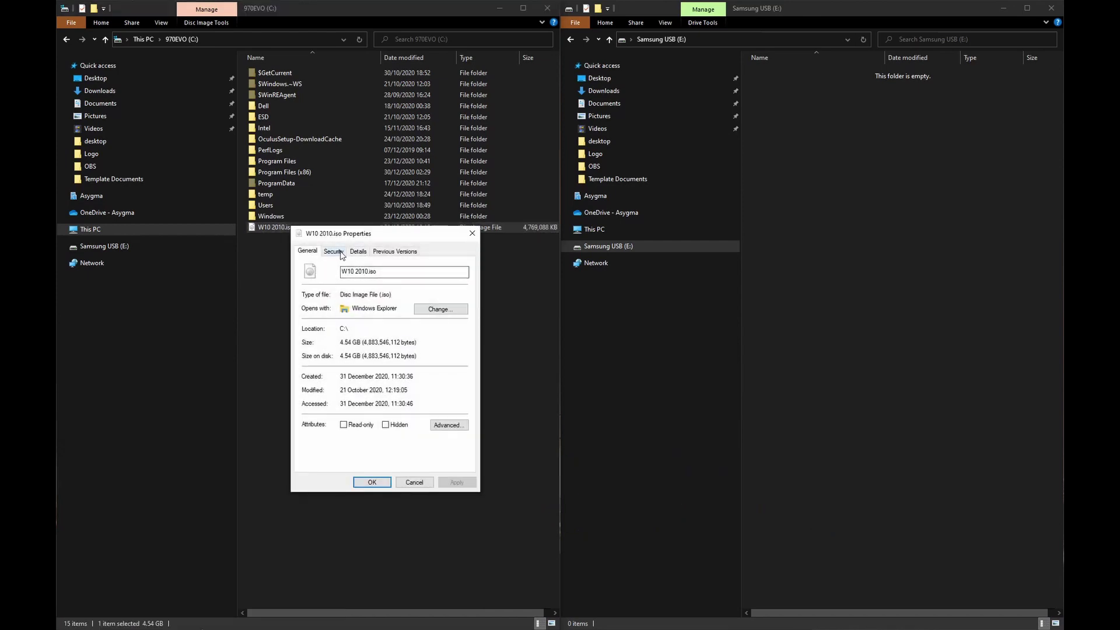
# - Dismiss Properties and drag W10 2010.iso onto Samsung USB (E:) to start the copy
pyautogui.click(416, 486)
pyautogui.moveTo(308, 237); pyautogui.dragTo(809, 236)
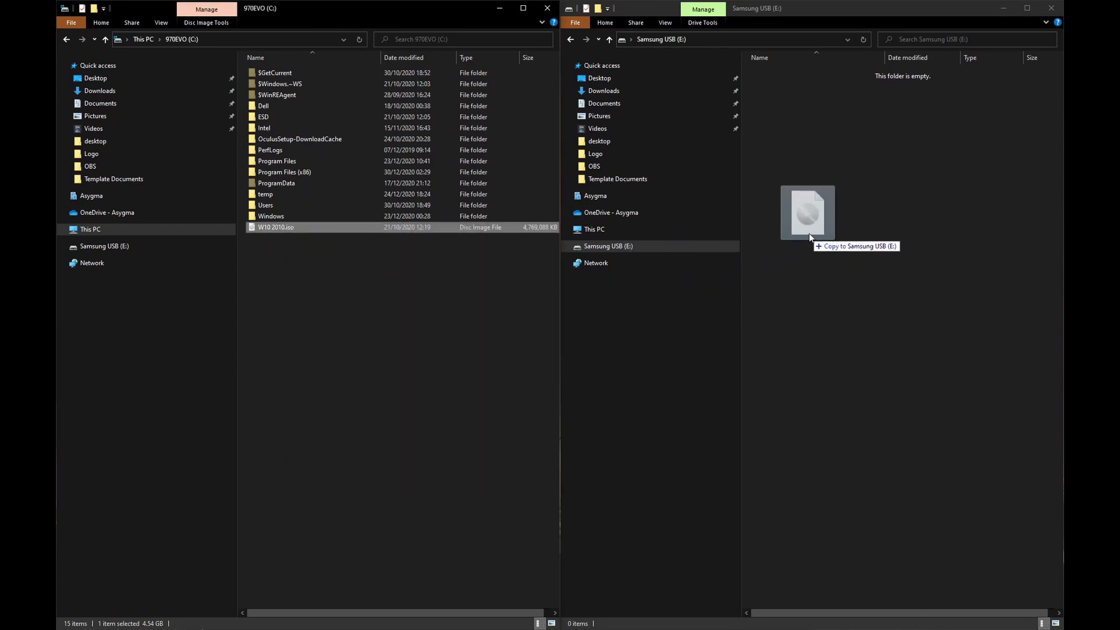
pyautogui.moveTo(866, 203); pyautogui.dragTo(866, 203)
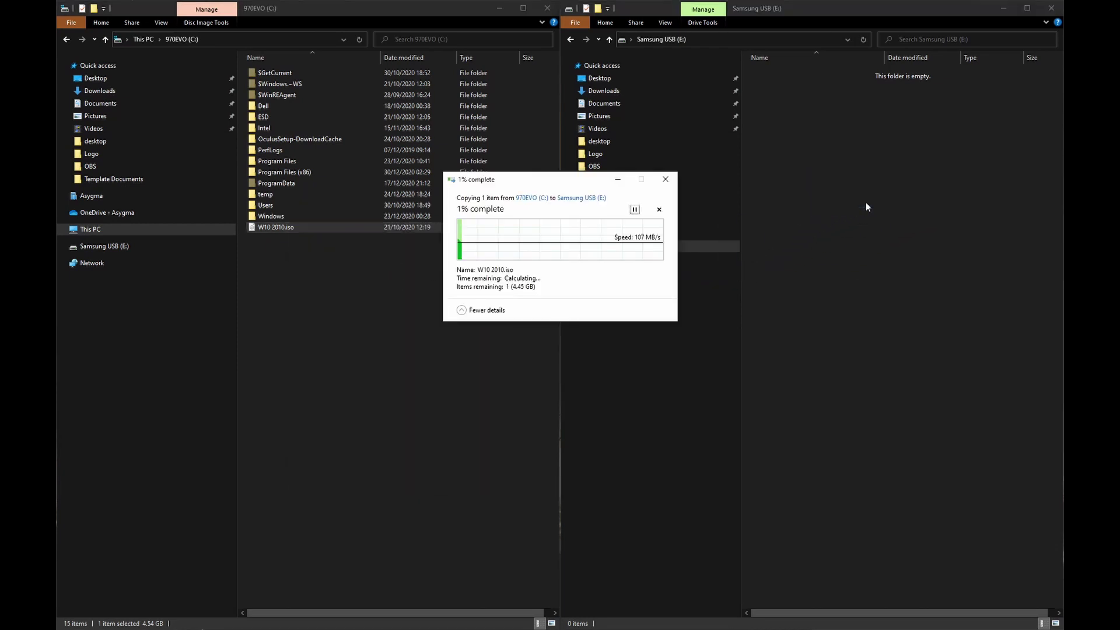